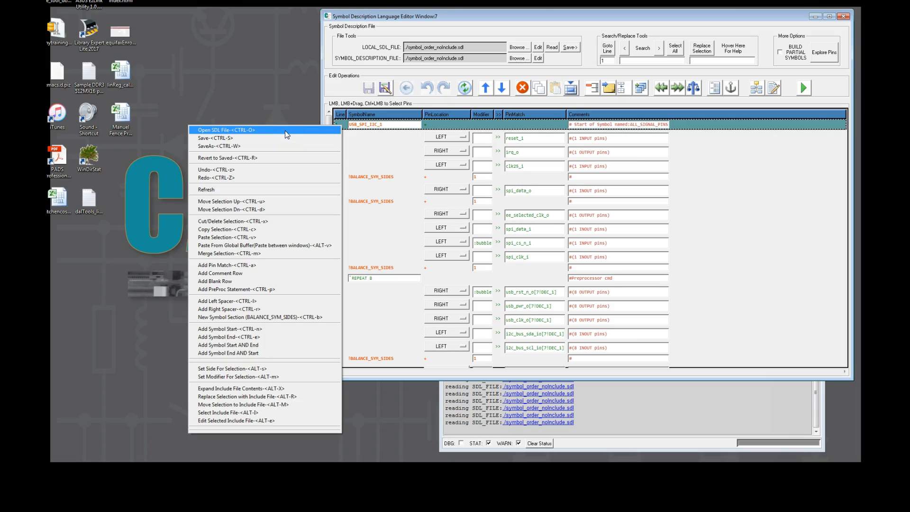
Expand the spare_io_symbol.sdl include statement on line 28 into its contents and review the inserted SPARE_IO pin lines.
{"action": "left_click", "coordinate": [298, 251]}
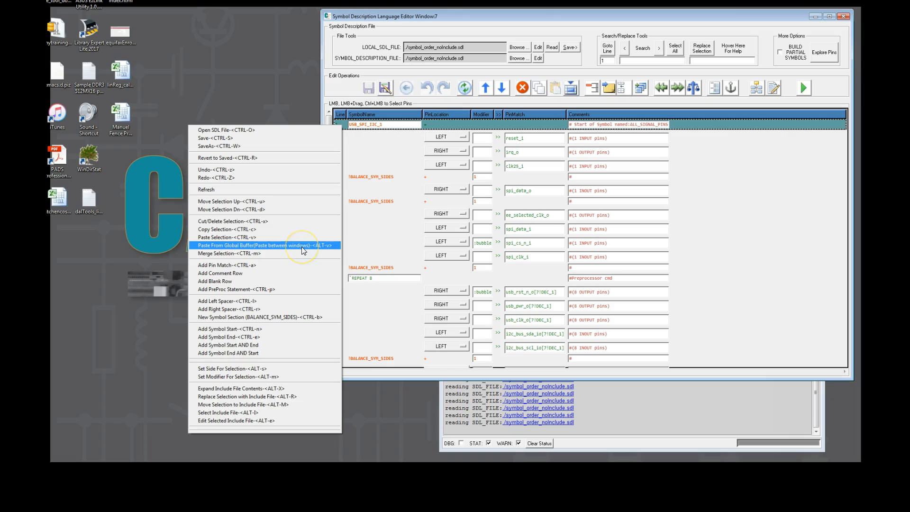
{"action": "left_click", "coordinate": [302, 246]}
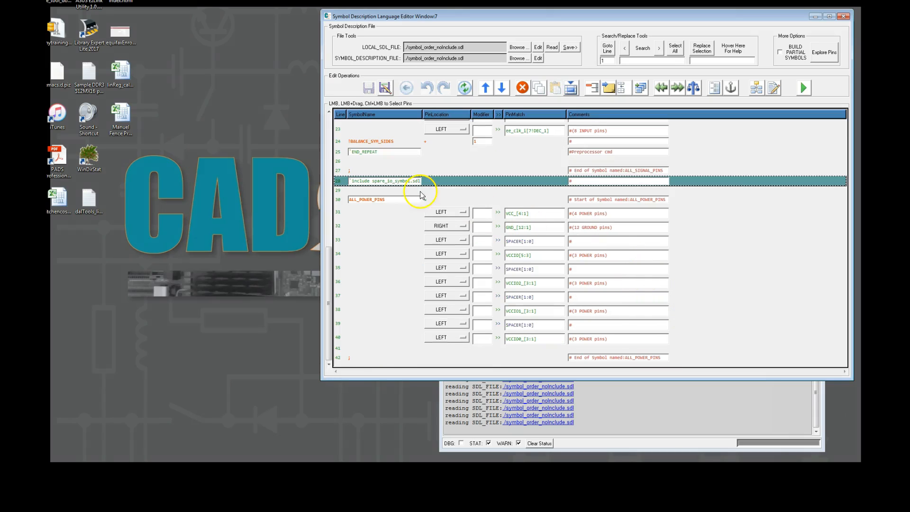
{"action": "right_click", "coordinate": [340, 184]}
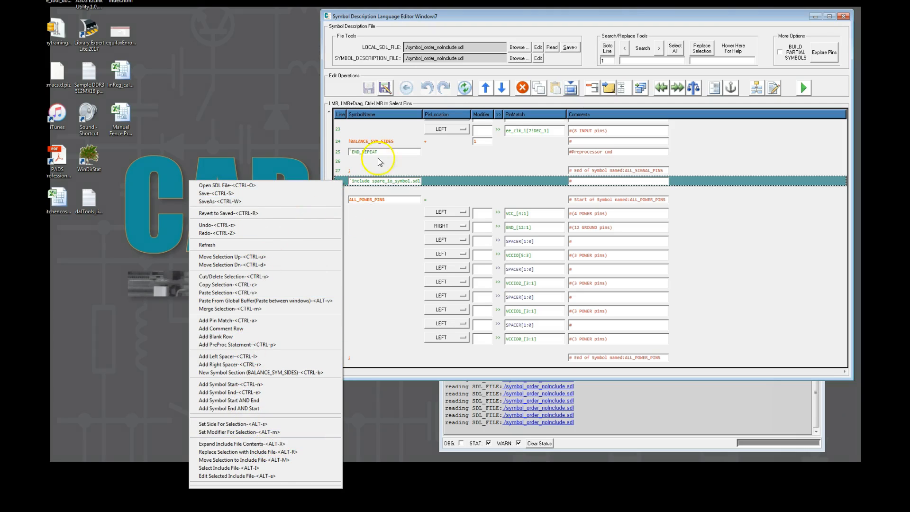
{"action": "left_click", "coordinate": [250, 443]}
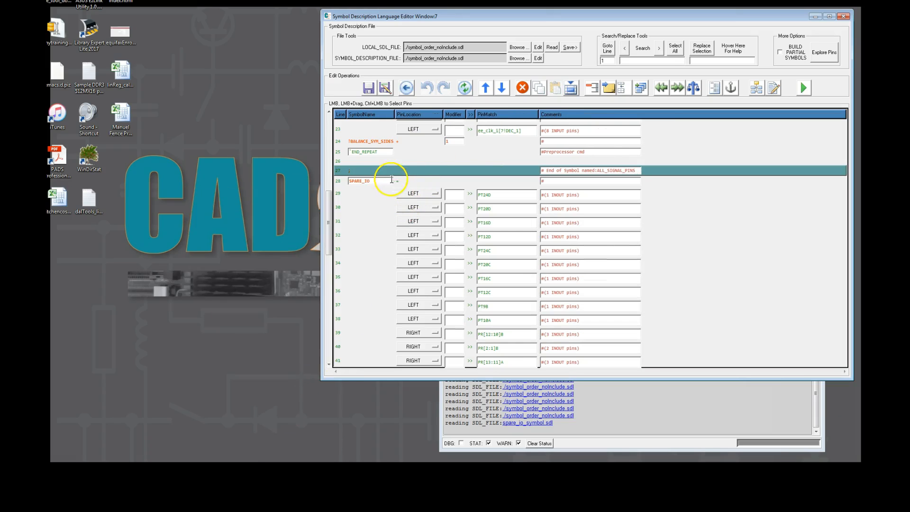
{"action": "scroll", "coordinate": [376, 211], "scroll_direction": "down", "scroll_amount": 9}
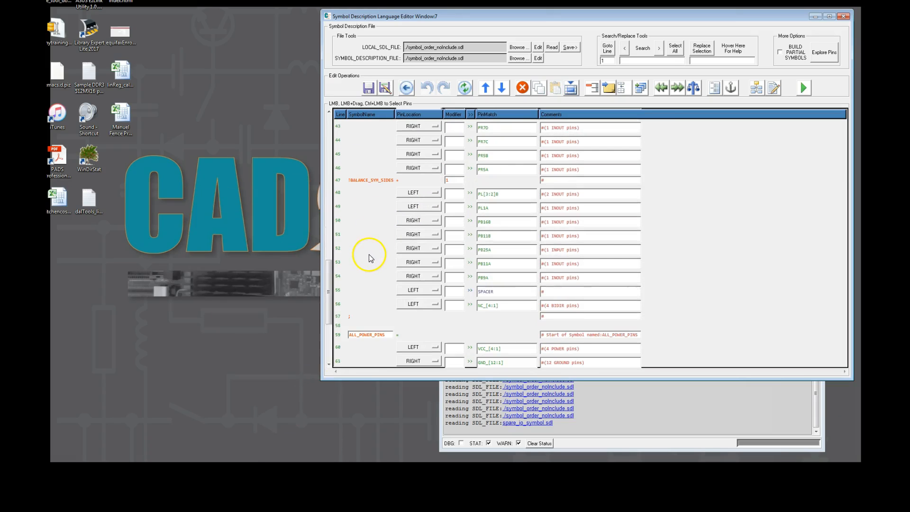
{"action": "scroll", "coordinate": [358, 214], "scroll_direction": "up", "scroll_amount": 8}
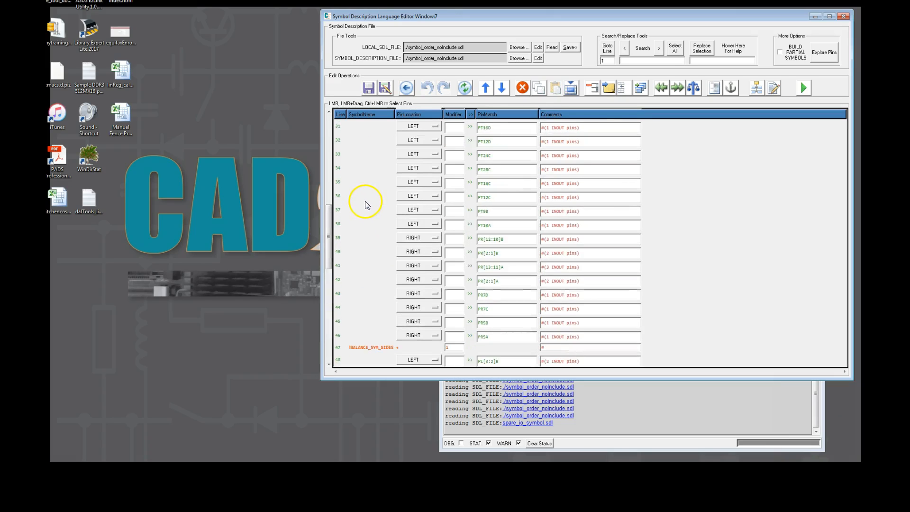
{"action": "scroll", "coordinate": [365, 202], "scroll_direction": "up", "scroll_amount": 1}
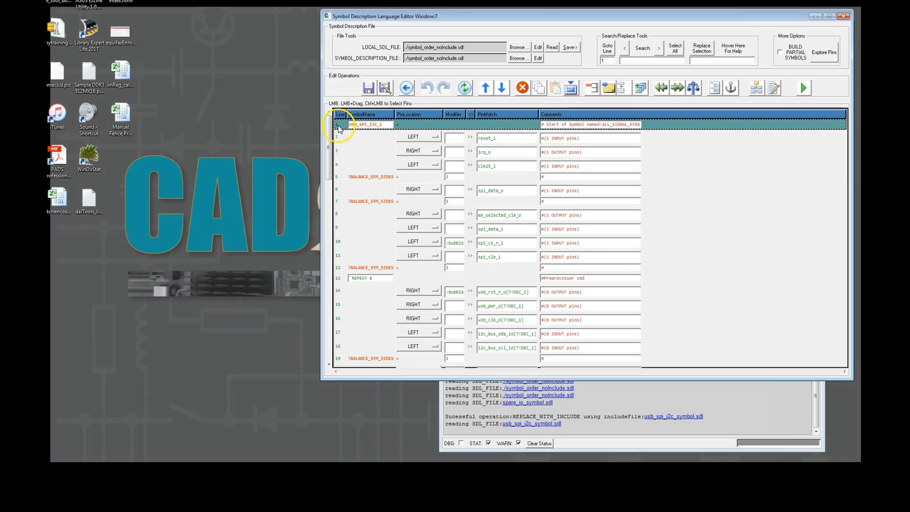
Replace the whole USB_SPI_I2C_1 symbol definition, lines 1 to 27, with an include of the existing usb_spi_i2c_symbol.sdl file.
{"action": "left_click", "coordinate": [339, 125]}
{"action": "scroll", "coordinate": [357, 150], "scroll_direction": "down", "scroll_amount": 2}
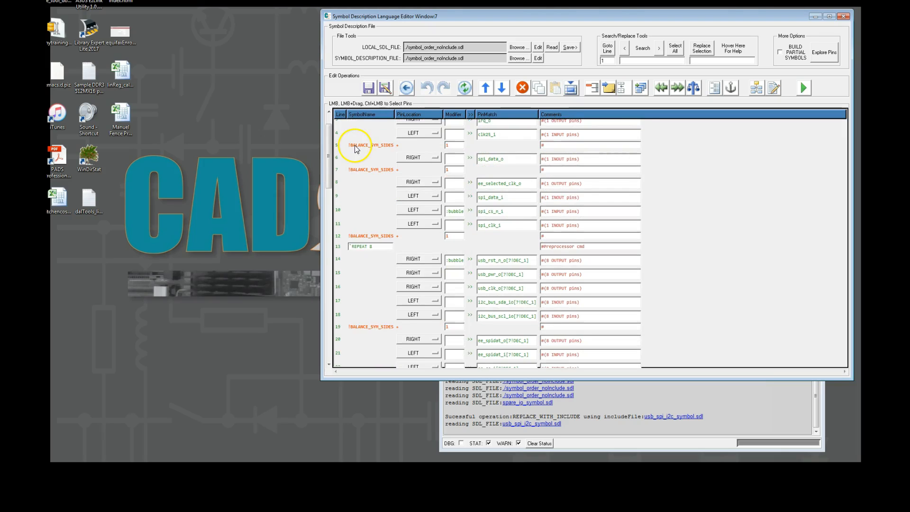
{"action": "scroll", "coordinate": [357, 149], "scroll_direction": "down", "scroll_amount": 9}
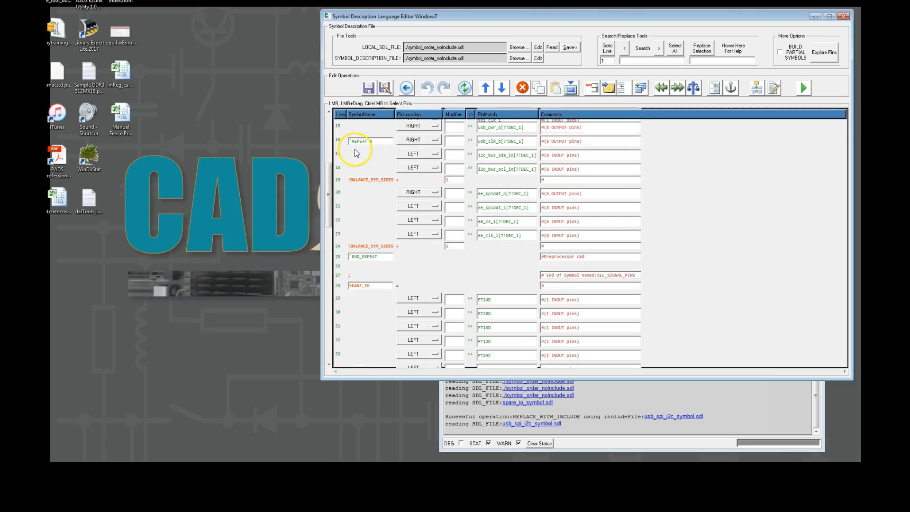
{"action": "left_click", "coordinate": [338, 276], "text": "shift"}
{"action": "right_click", "coordinate": [339, 275]}
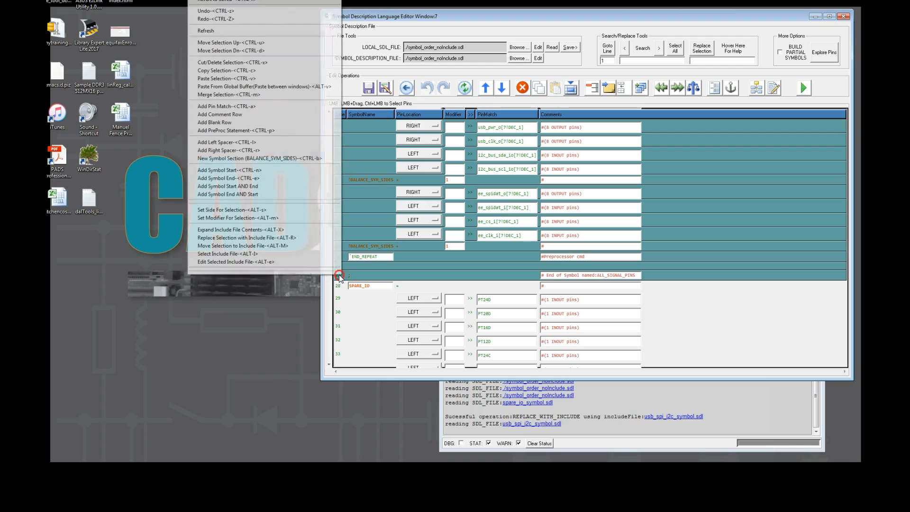
{"action": "left_click", "coordinate": [270, 238]}
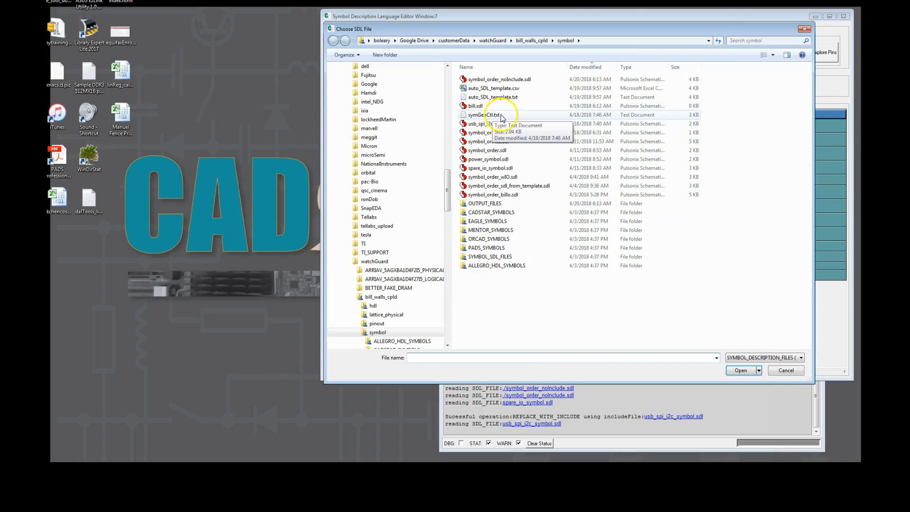
{"action": "left_click", "coordinate": [482, 124]}
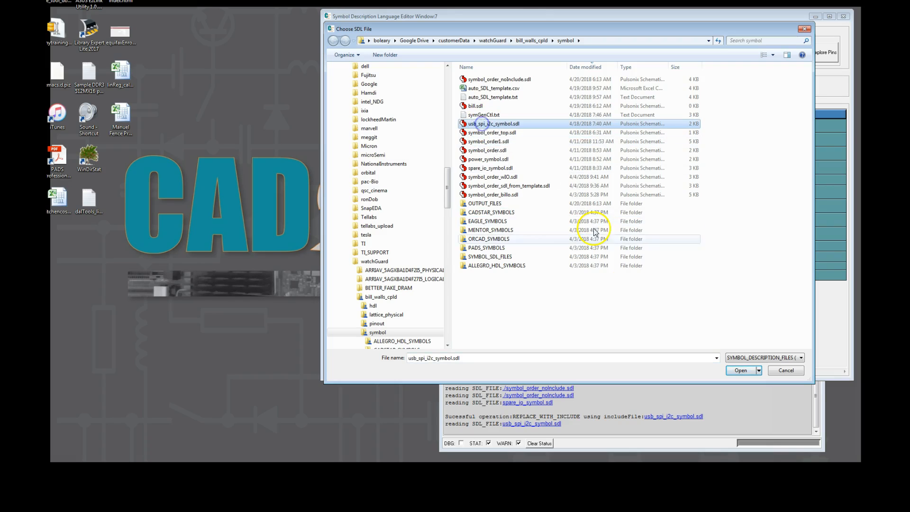
{"action": "left_click", "coordinate": [740, 370]}
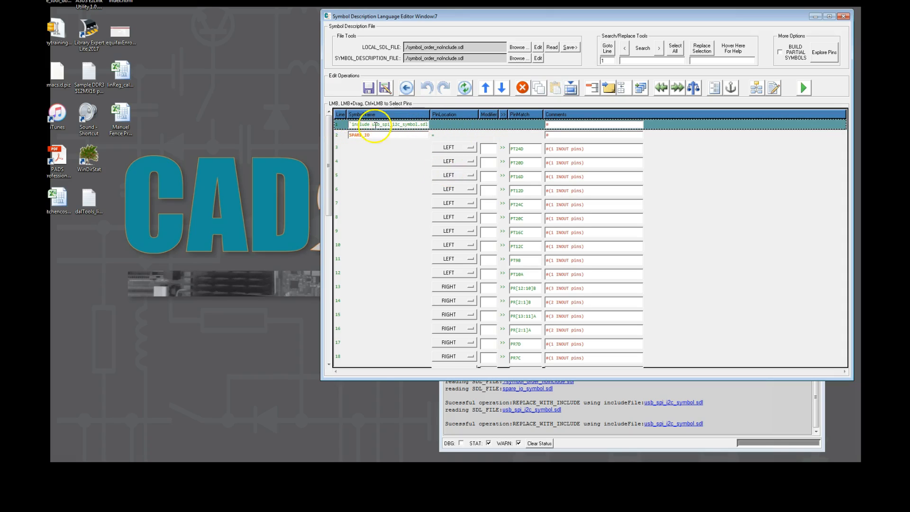
Move the SPARE_IO symbol definition, lines 2 to 31, into a new include file named spare_io_new.sdl and save the main description file.
{"action": "left_click", "coordinate": [336, 137]}
{"action": "scroll", "coordinate": [383, 186], "scroll_direction": "down", "scroll_amount": 2}
{"action": "scroll", "coordinate": [383, 187], "scroll_direction": "down", "scroll_amount": 3}
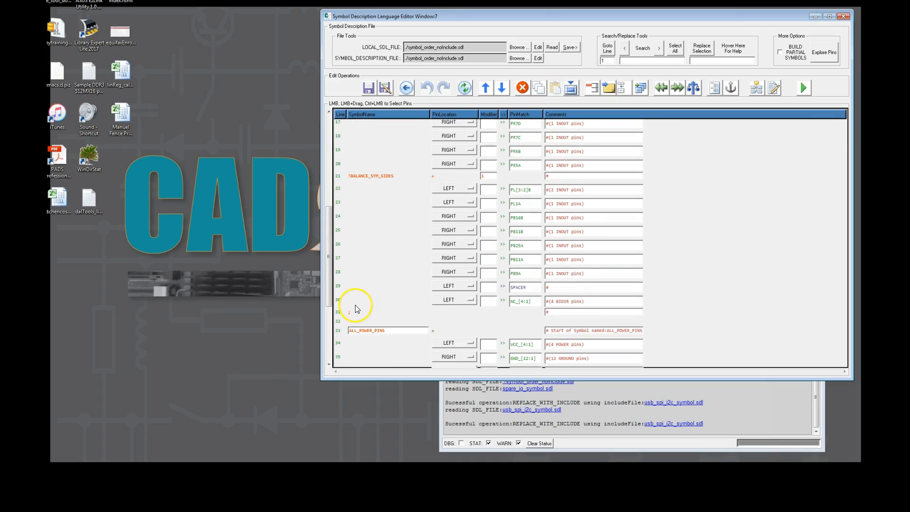
{"action": "left_click", "coordinate": [339, 314], "text": "shift"}
{"action": "right_click", "coordinate": [339, 313]}
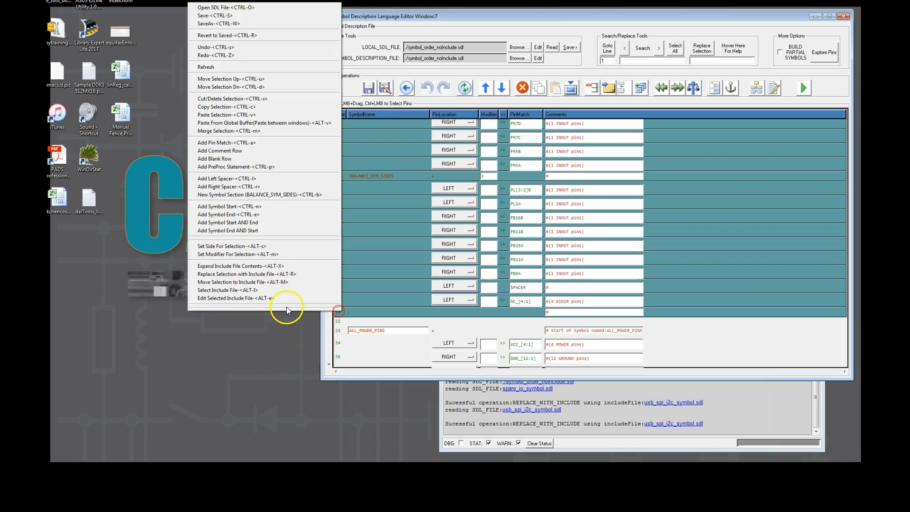
{"action": "left_click", "coordinate": [259, 286]}
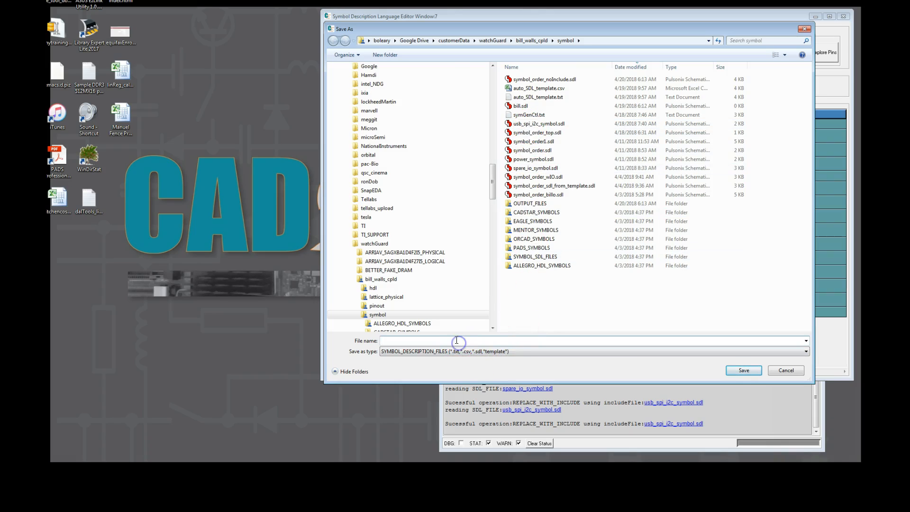
{"action": "type", "text": "spare_io"}
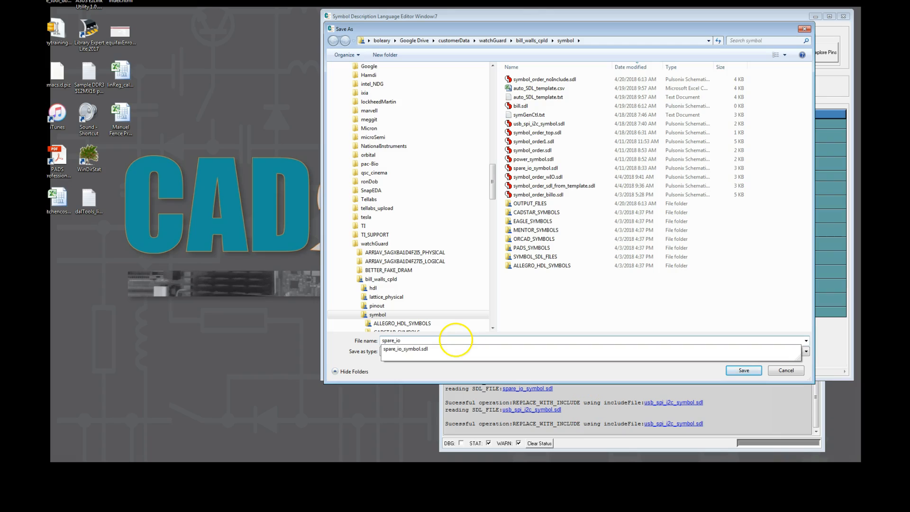
{"action": "type", "text": "_new.sdl"}
{"action": "key", "text": "Return"}
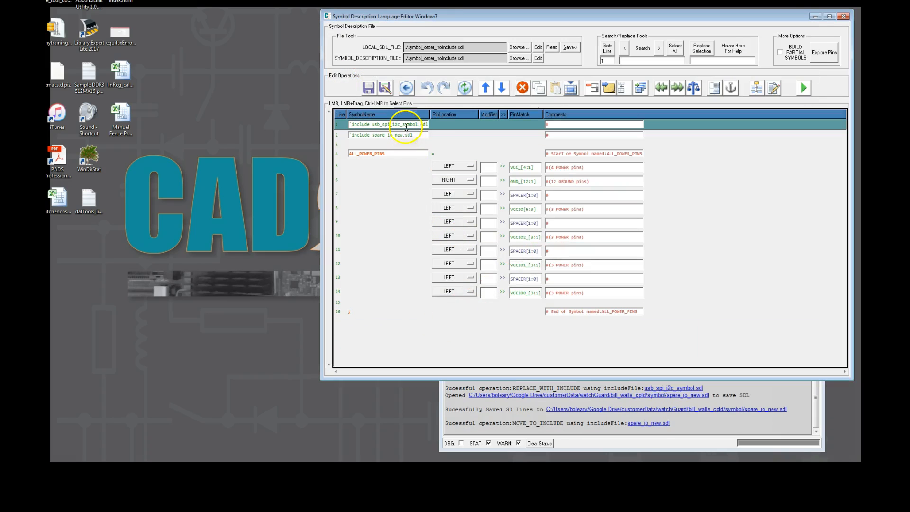
{"action": "left_click", "coordinate": [340, 136]}
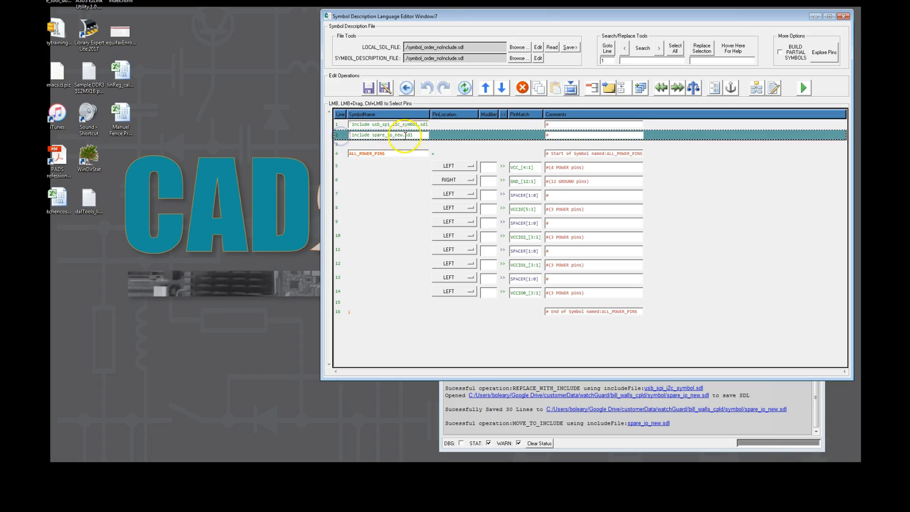
{"action": "left_click", "coordinate": [370, 89]}
Insert an include statement for the existing power_symbol.sdl file and move its line down from line 1.
{"action": "left_click", "coordinate": [343, 162]}
{"action": "right_click", "coordinate": [344, 162]}
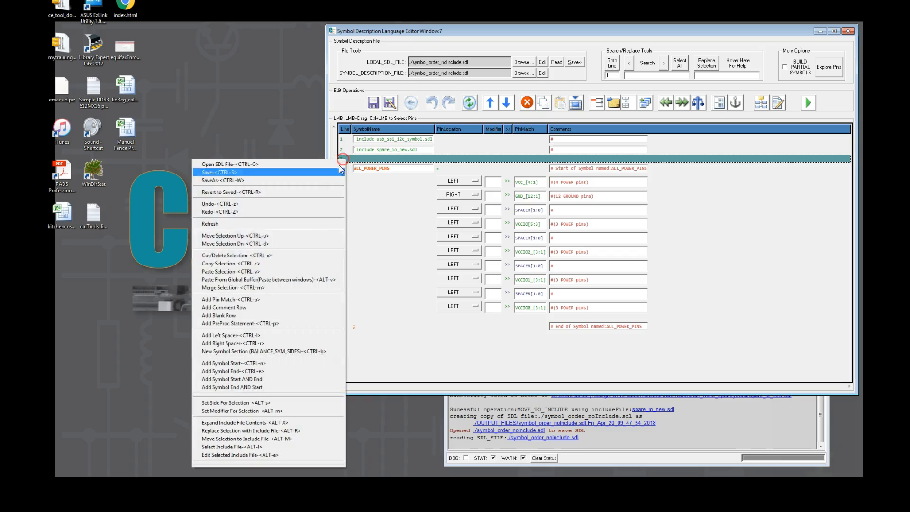
{"action": "left_click", "coordinate": [252, 454]}
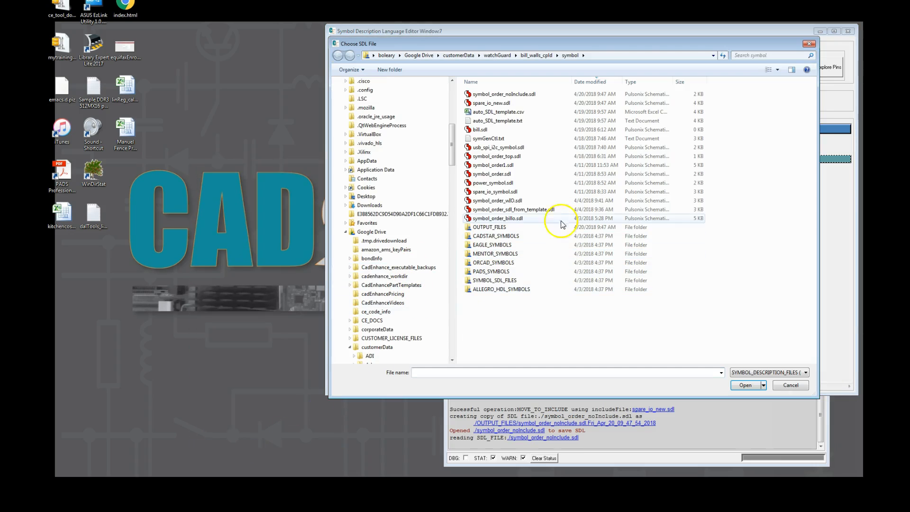
{"action": "left_click", "coordinate": [493, 183]}
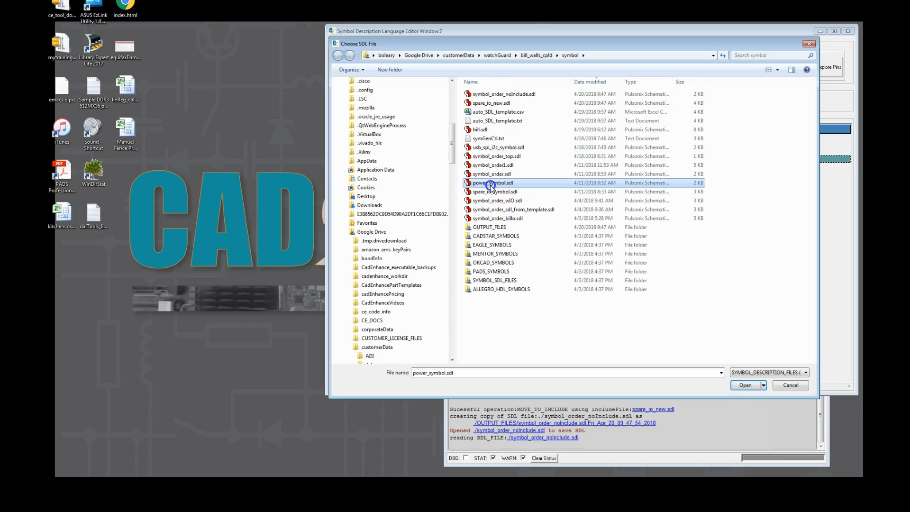
{"action": "left_click", "coordinate": [745, 388]}
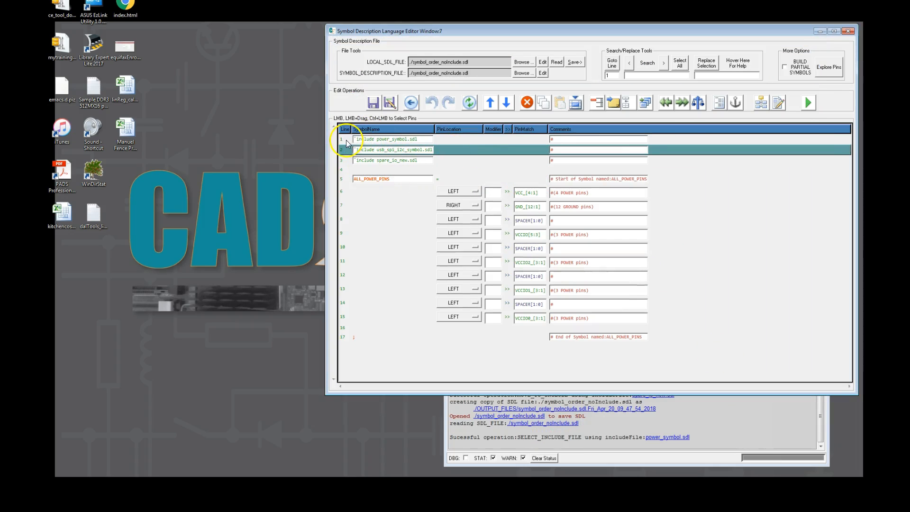
{"action": "left_click", "coordinate": [347, 141]}
{"action": "left_click", "coordinate": [508, 102]}
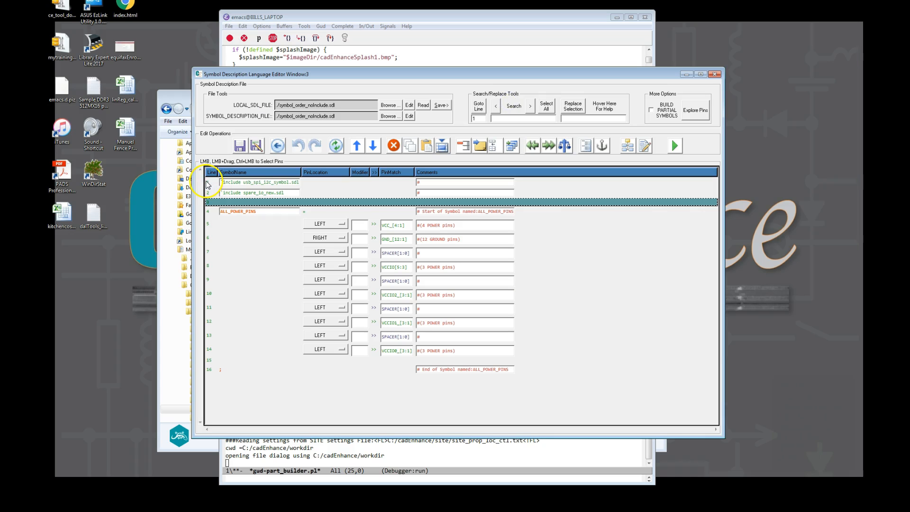
Open the file referenced by the usb_spi_i2c_symbol.sdl include on line 1 for editing in its own window.
{"action": "left_click", "coordinate": [208, 183]}
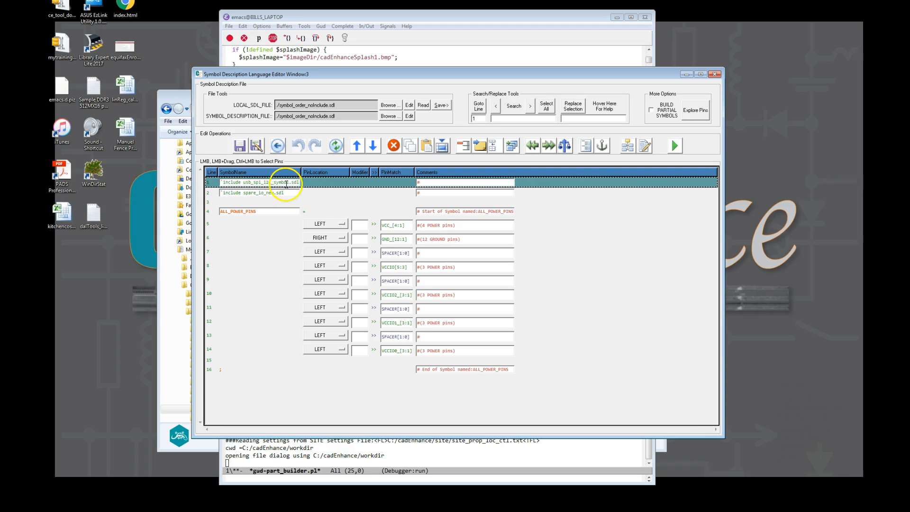
{"action": "right_click", "coordinate": [217, 189]}
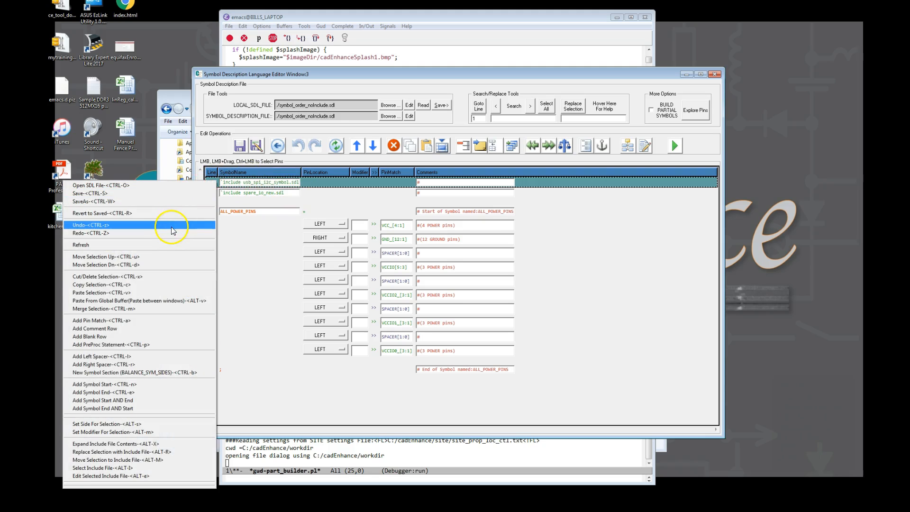
{"action": "left_click", "coordinate": [173, 475]}
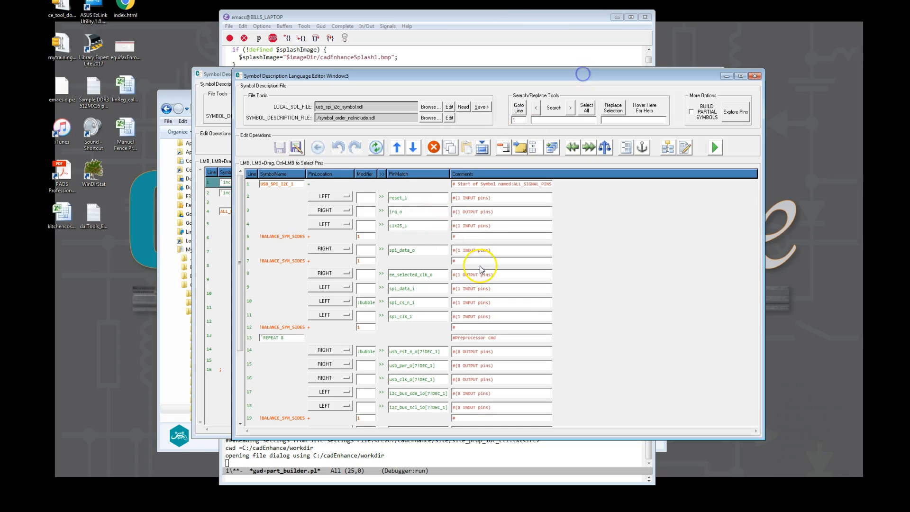
Try moving the ee_spidat_o and ee_clk_i pin lines up one row in usb_spi_i2c_symbol.sdl, and close that editor without saving.
{"action": "left_click", "coordinate": [249, 196]}
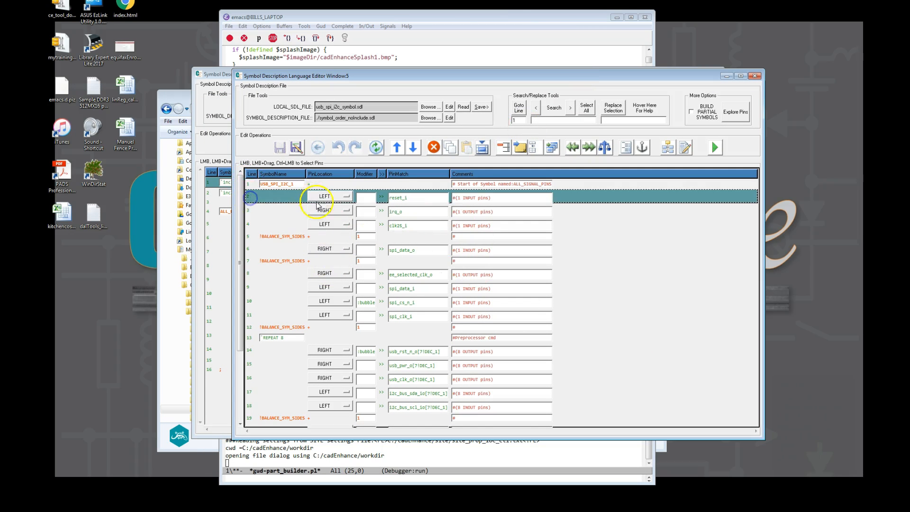
{"action": "scroll", "coordinate": [285, 251], "scroll_direction": "down", "scroll_amount": 3}
{"action": "left_click", "coordinate": [248, 334]}
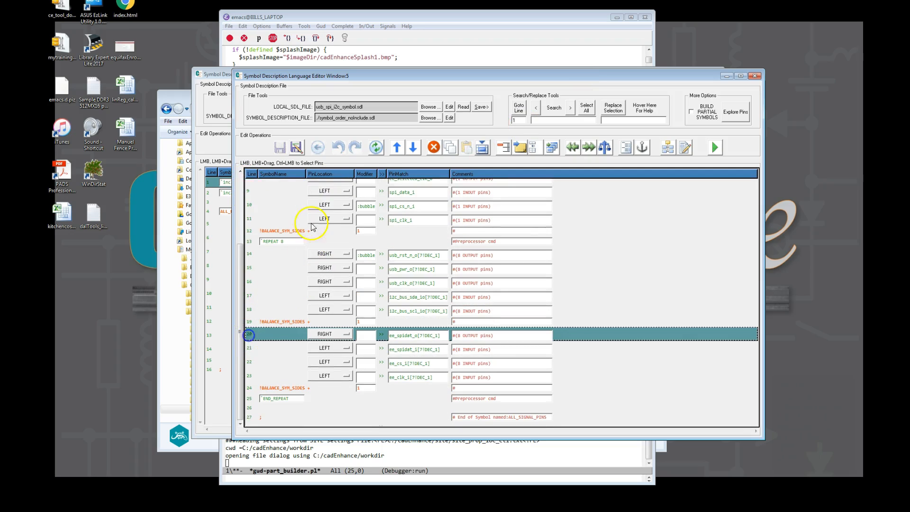
{"action": "left_click", "coordinate": [398, 149]}
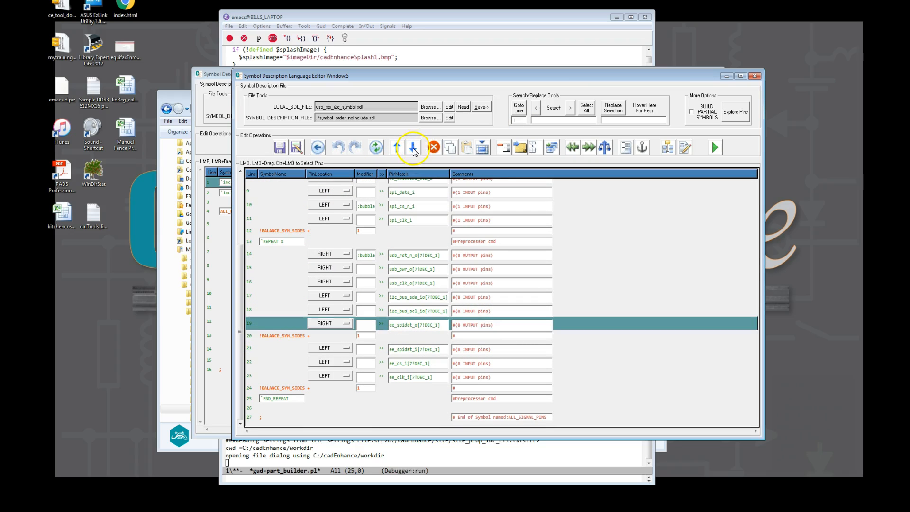
{"action": "left_click", "coordinate": [250, 375]}
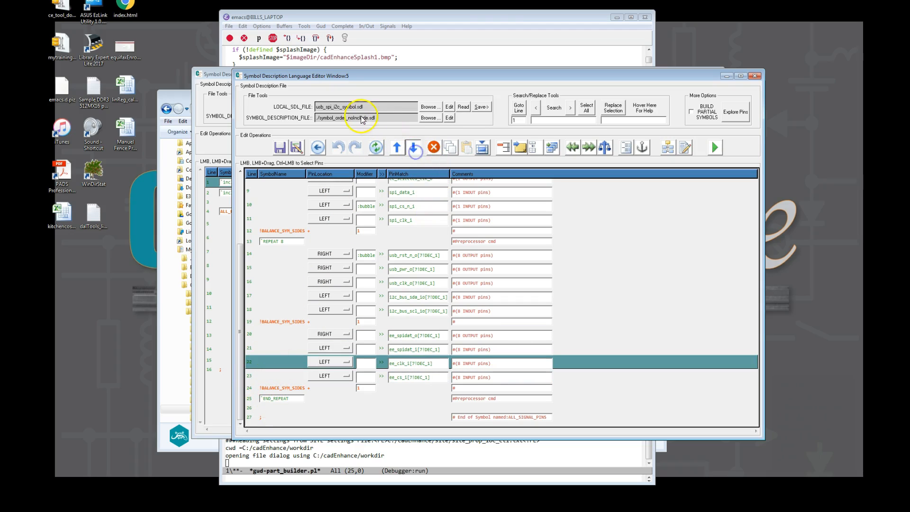
{"action": "left_click", "coordinate": [755, 75]}
Open the spare_io_new.sdl file from the symbol folder in a separate editor window.
{"action": "right_click", "coordinate": [209, 204]}
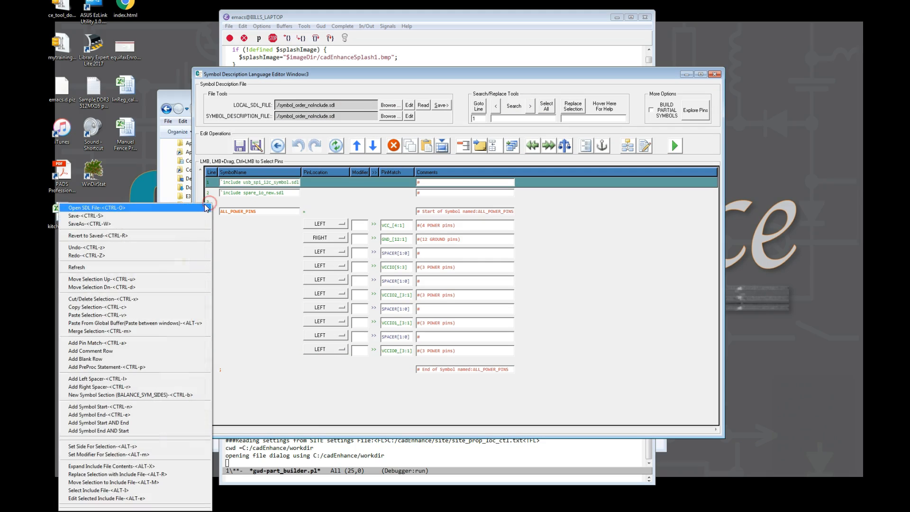
{"action": "left_click", "coordinate": [130, 209]}
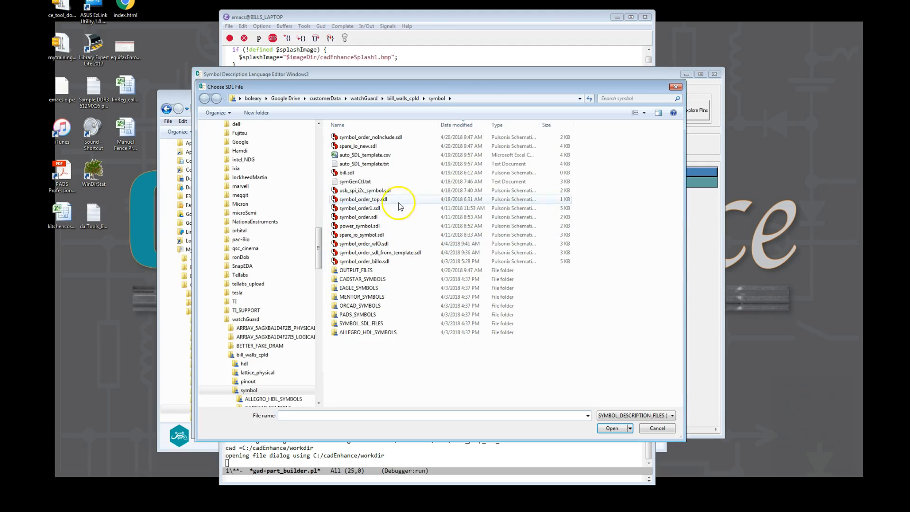
{"action": "left_click", "coordinate": [386, 138]}
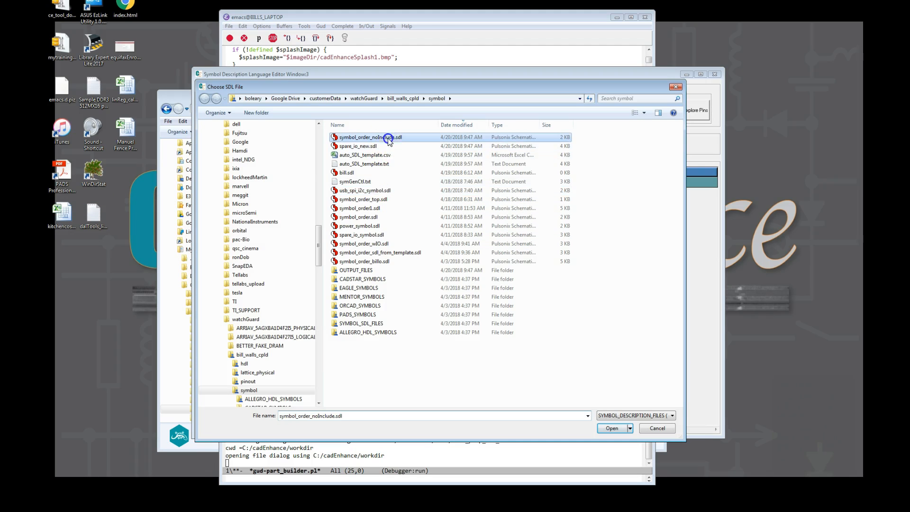
{"action": "left_click", "coordinate": [361, 146]}
{"action": "left_click", "coordinate": [611, 428]}
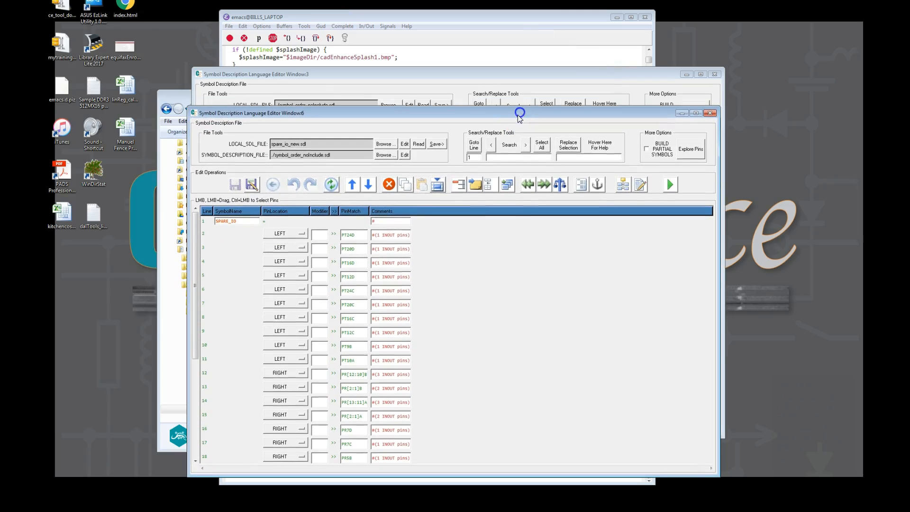
Look over the pin lines in spare_io_new.sdl and close its editor window.
{"action": "left_click", "coordinate": [258, 231]}
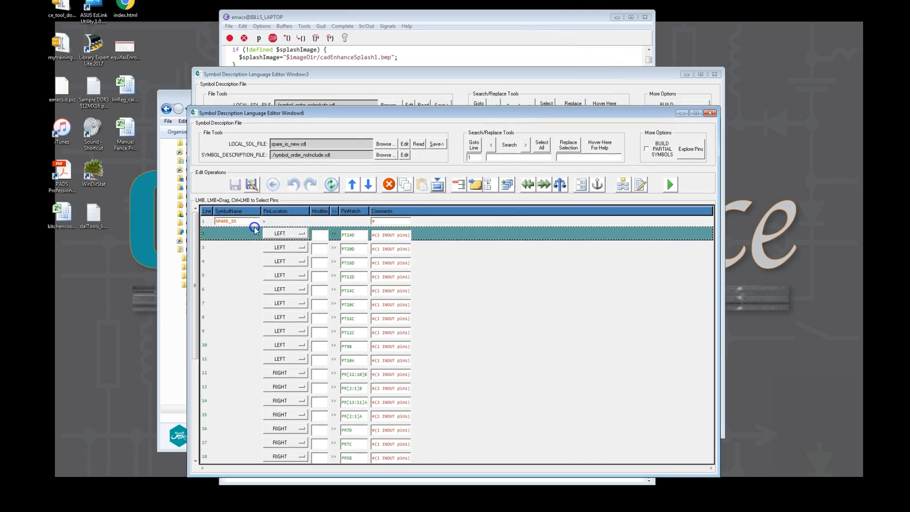
{"action": "left_click", "coordinate": [260, 297]}
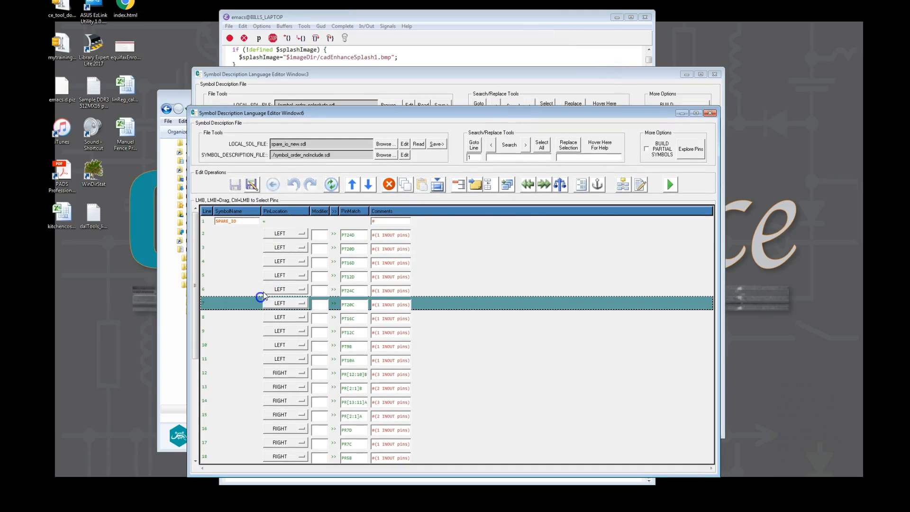
{"action": "left_click", "coordinate": [712, 114]}
From blank line 3 of symbol_order_noInclude.sdl, browse for an SDL file and create an empty file named new.sdl in the symbol folder.
{"action": "left_click", "coordinate": [209, 202]}
{"action": "right_click", "coordinate": [209, 203]}
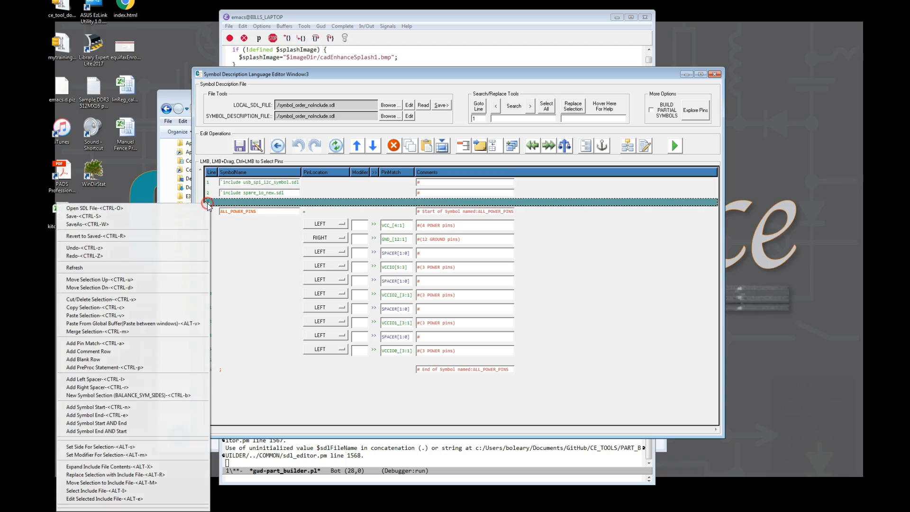
{"action": "left_click", "coordinate": [180, 216]}
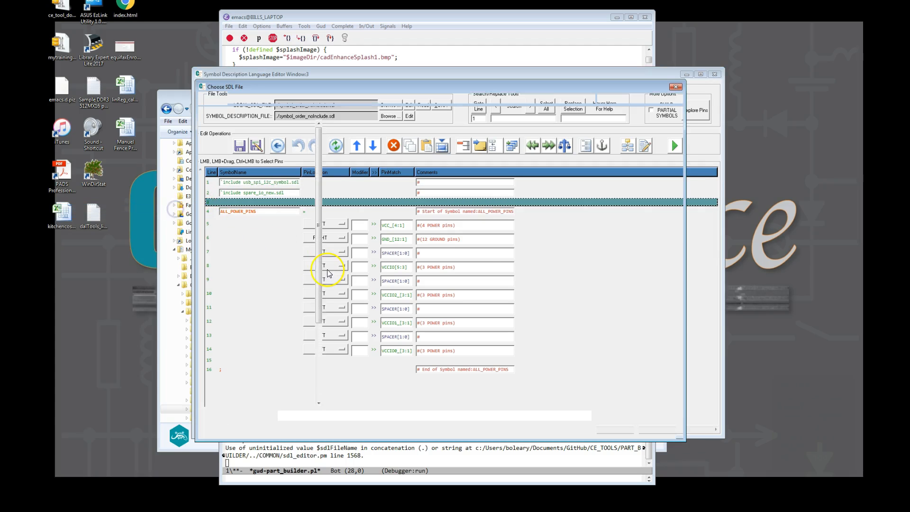
{"action": "right_click", "coordinate": [351, 356]}
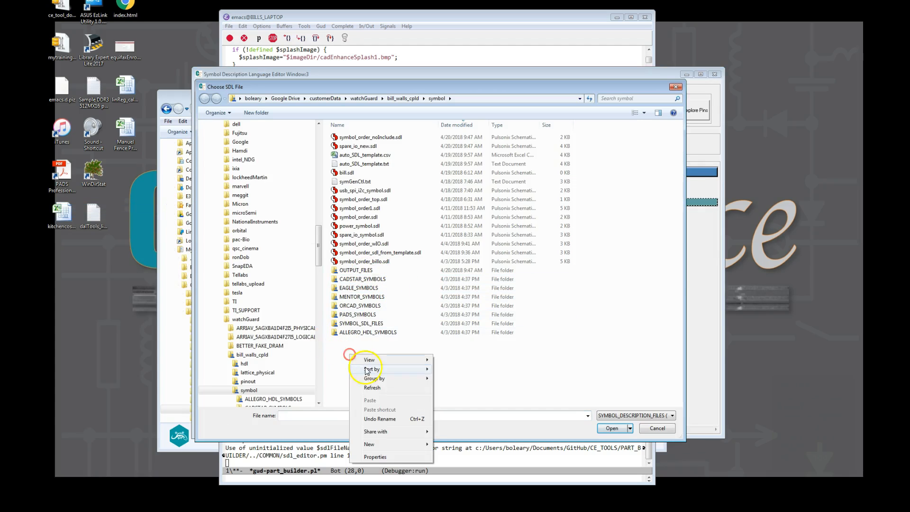
{"action": "mouse_move", "coordinate": [377, 446]}
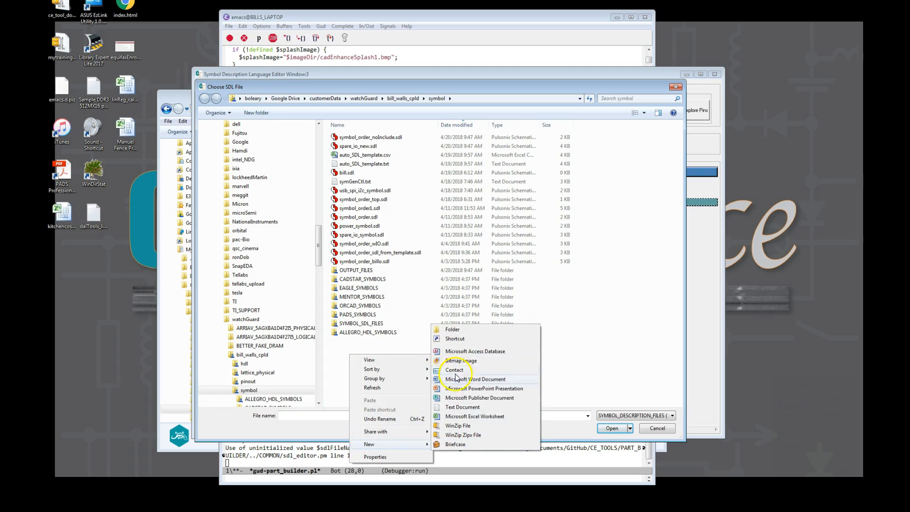
{"action": "left_click", "coordinate": [465, 404]}
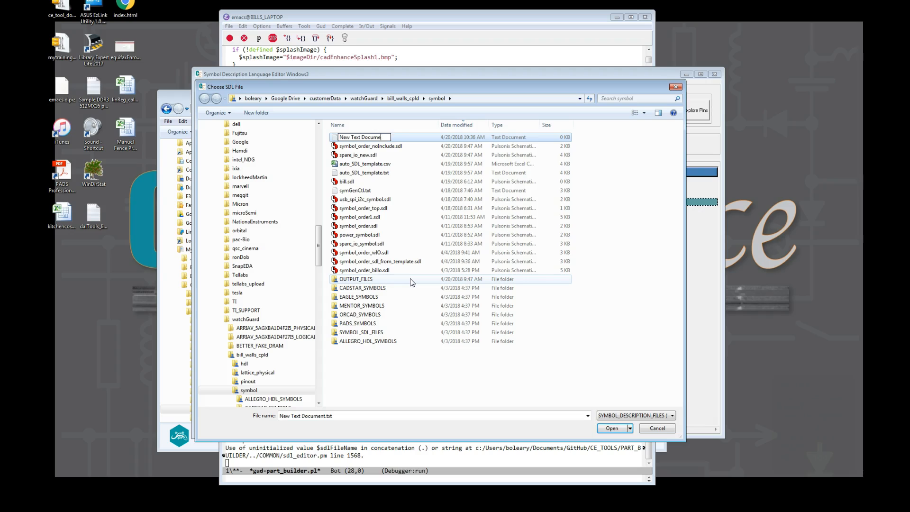
{"action": "type", "text": "new.sdl"}
{"action": "key", "text": "Return"}
{"action": "left_click", "coordinate": [498, 250]}
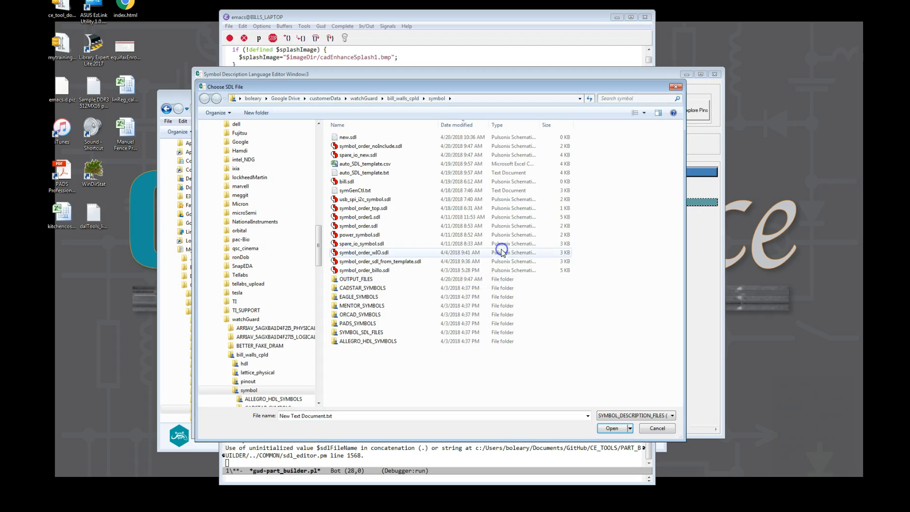
Open new.sdl in a separate editor window and place it beside the symbol_order_noInclude.sdl window.
{"action": "left_click", "coordinate": [349, 137]}
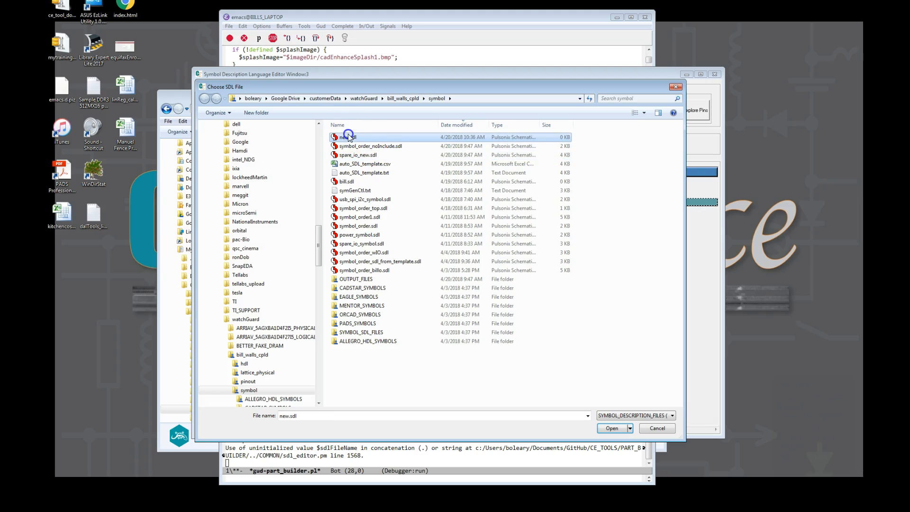
{"action": "left_click", "coordinate": [611, 428]}
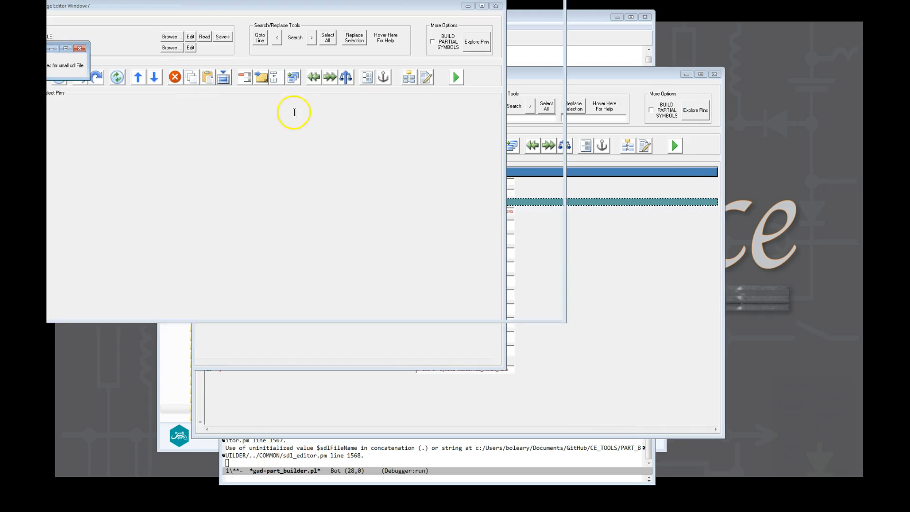
{"action": "left_click_drag", "start_coordinate": [300, 0], "coordinate": [635, 148]}
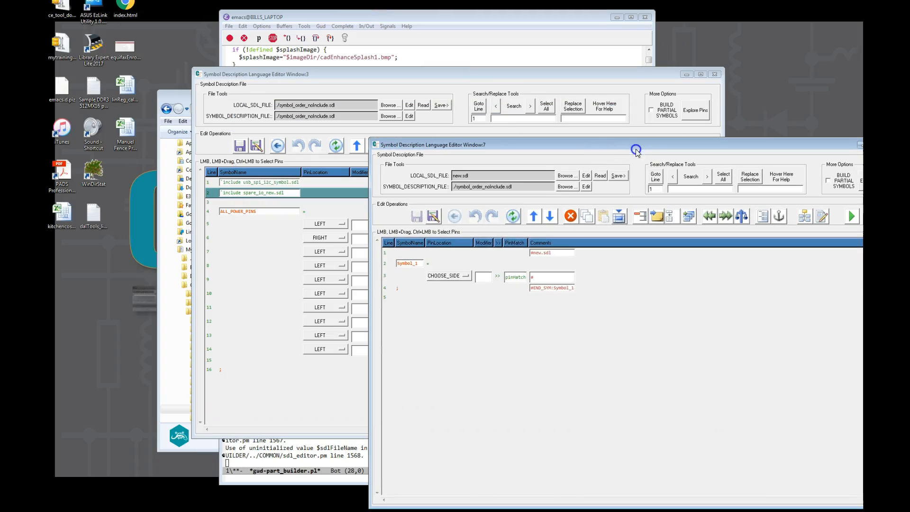
Delete the template lines 1 to 4, including the Symbol_1 placeholder, from new.sdl.
{"action": "left_click_drag", "start_coordinate": [388, 256], "coordinate": [391, 297]}
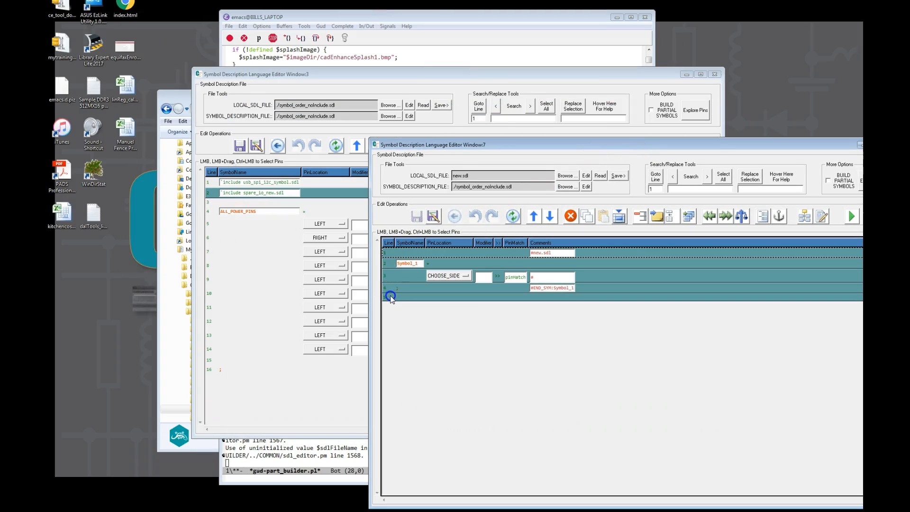
{"action": "left_click", "coordinate": [388, 288]}
{"action": "left_click_drag", "start_coordinate": [387, 254], "coordinate": [389, 288]}
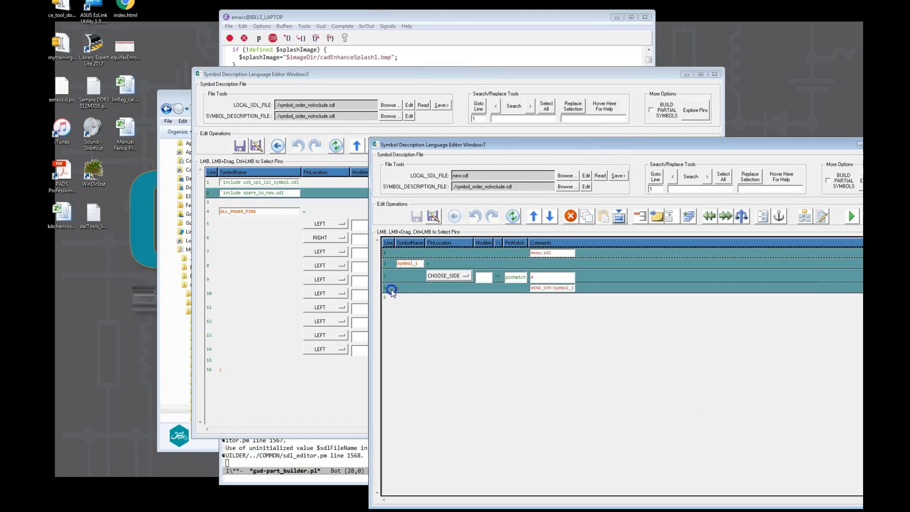
{"action": "left_click", "coordinate": [570, 216]}
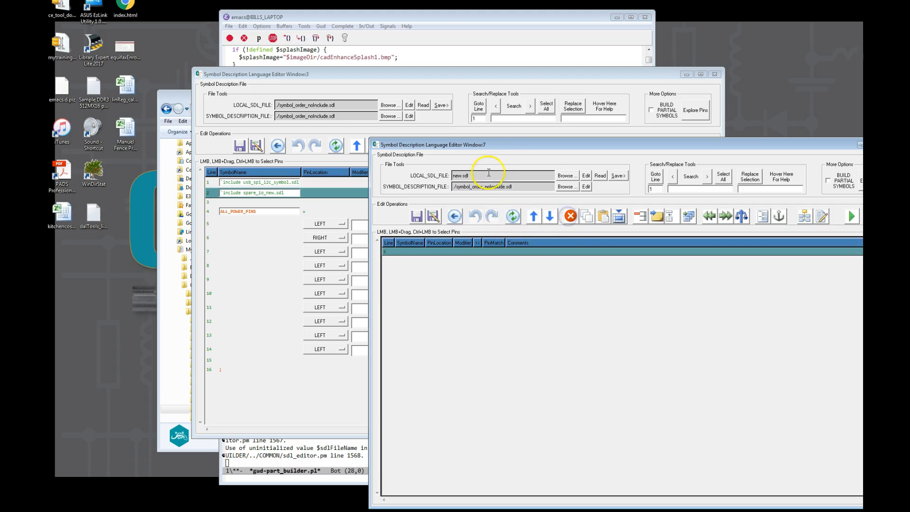
Copy lines 4 to 15 of the ALL_POWER_PINS symbol in symbol_order_noInclude.sdl.
{"action": "left_click_drag", "start_coordinate": [474, 142], "coordinate": [474, 173]}
{"action": "left_click_drag", "start_coordinate": [218, 212], "coordinate": [216, 362]}
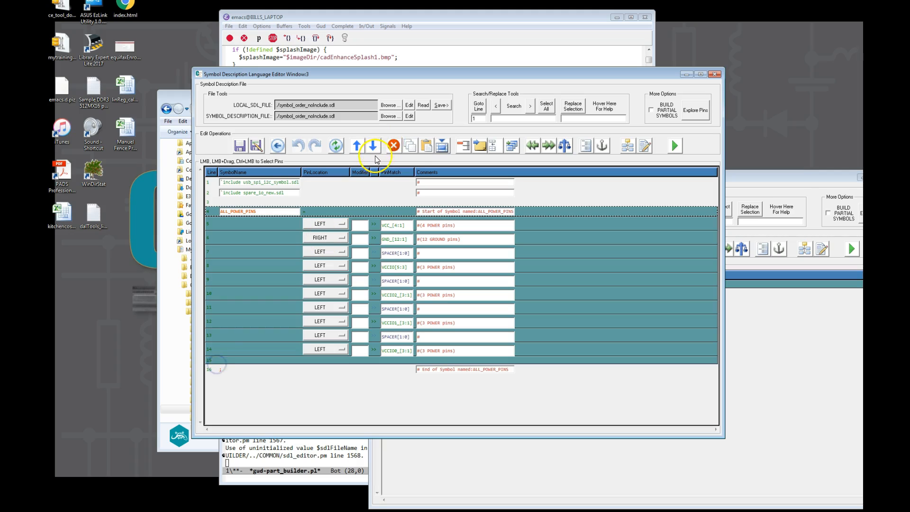
{"action": "left_click", "coordinate": [410, 145]}
Paste the copied ALL_POWER_PINS lines from the global buffer below line 1 of new.sdl.
{"action": "left_click_drag", "start_coordinate": [777, 175], "coordinate": [718, 148]}
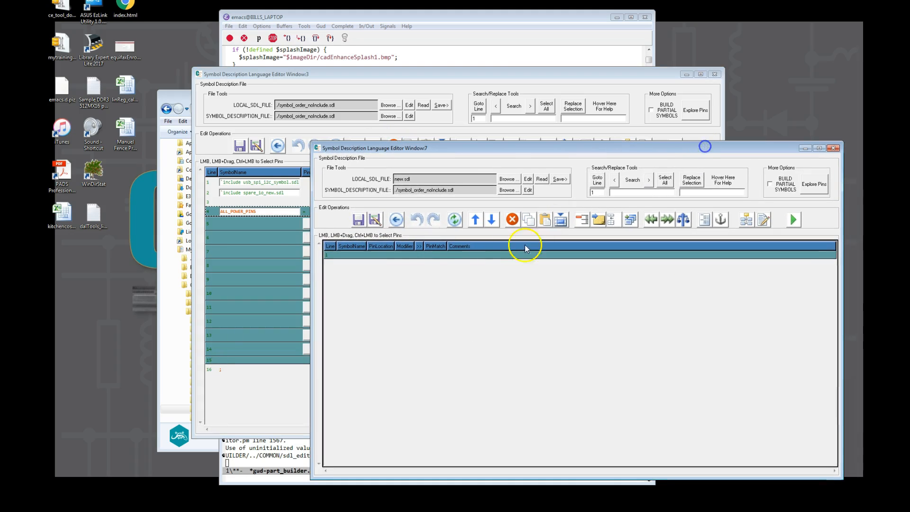
{"action": "right_click", "coordinate": [334, 256]}
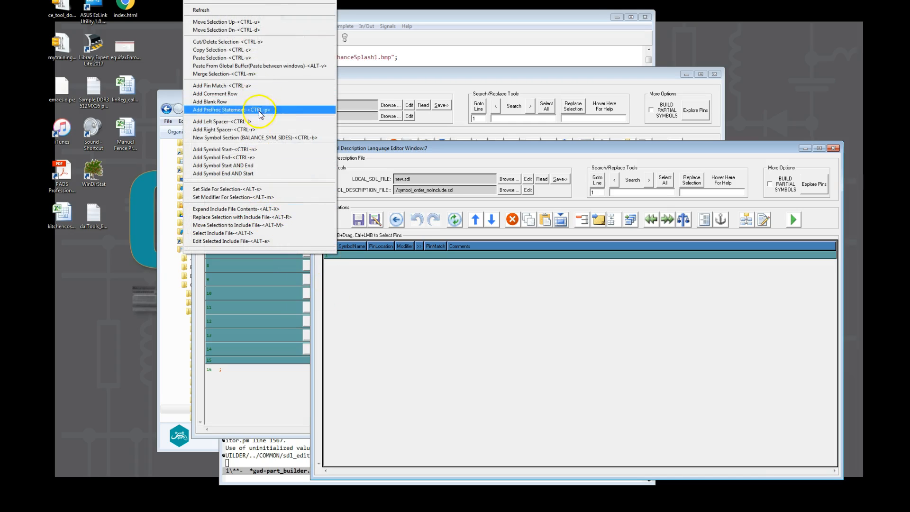
{"action": "left_click", "coordinate": [273, 66]}
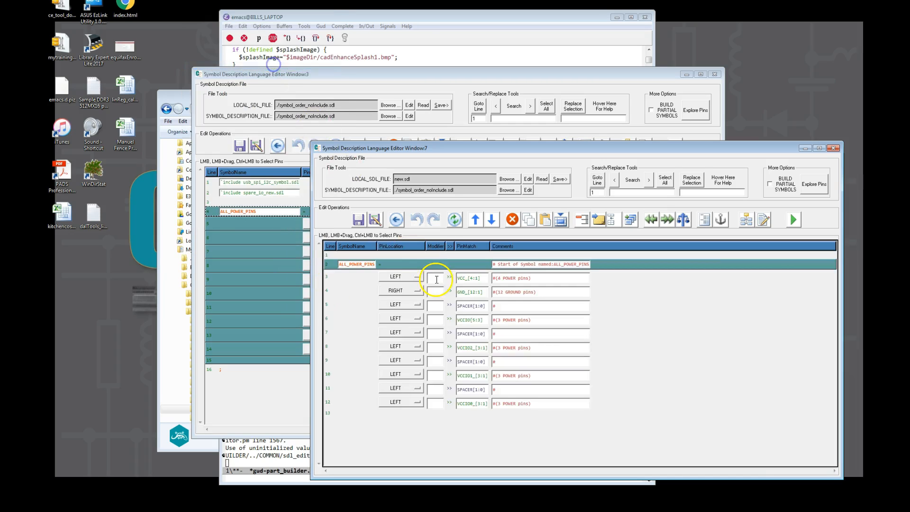